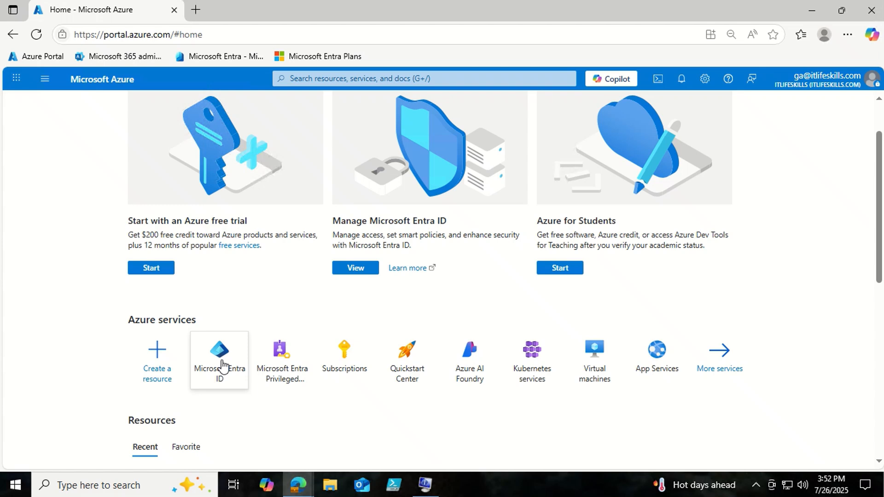
- Open Device settings under Microsoft Entra ID > Devices in the Azure portal
left_click(222, 365)
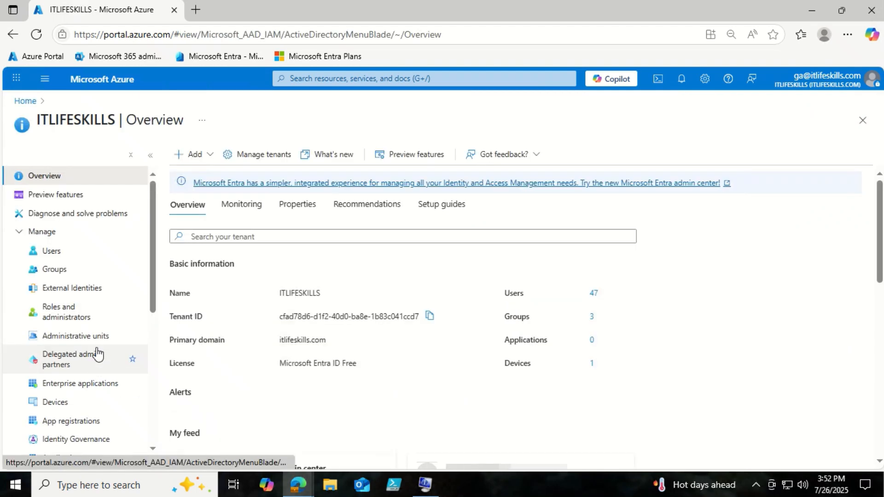
left_click(63, 410)
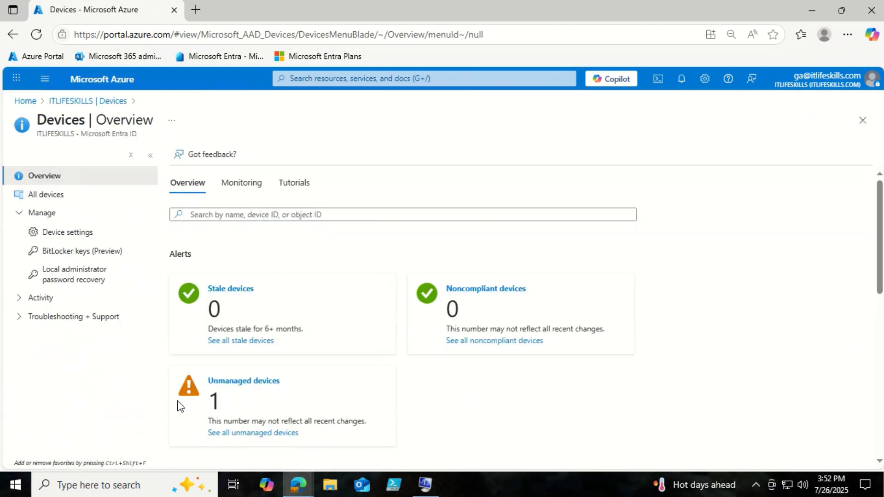
left_click(79, 233)
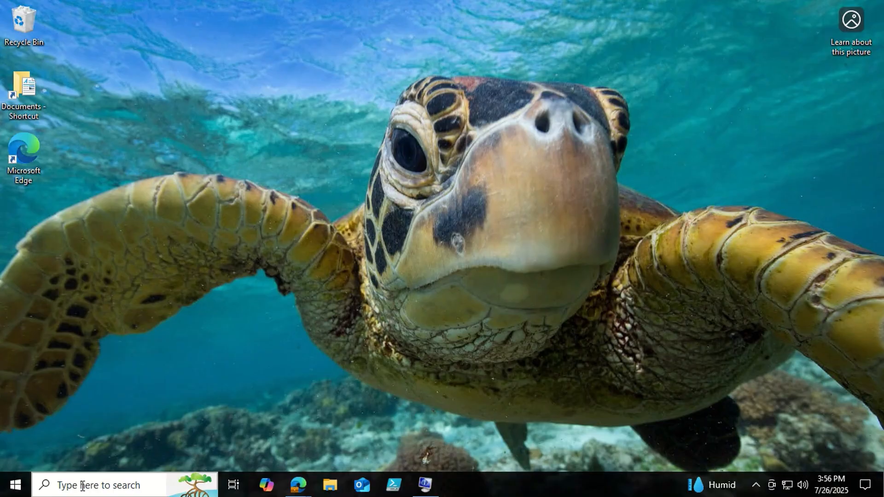
- Go to Accounts > Access work or school in Settings and start connecting a work or school account
left_click(82, 487)
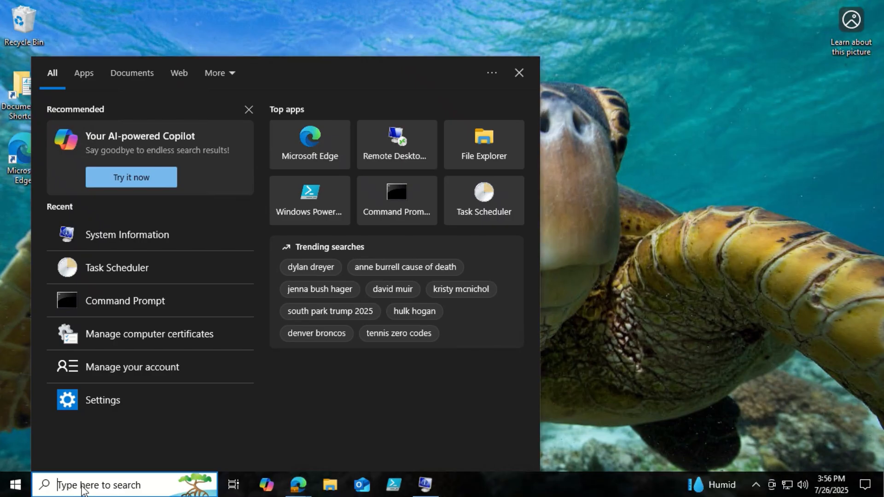
left_click(154, 366)
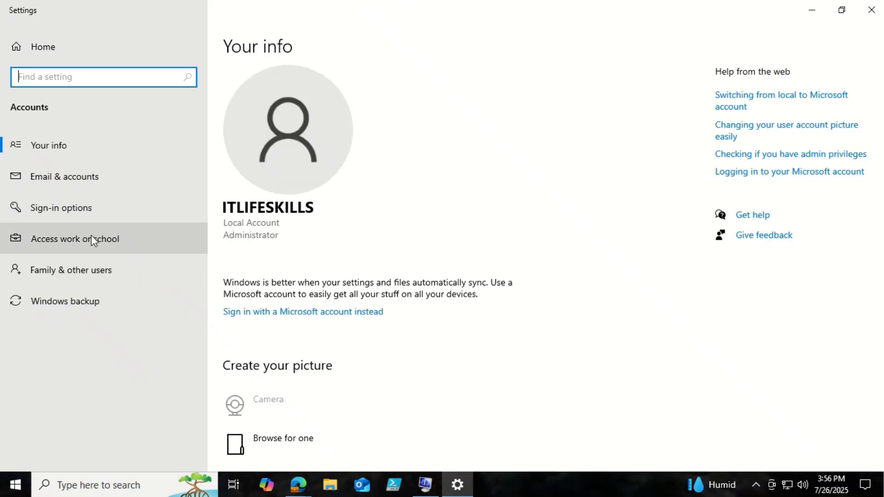
left_click(91, 235)
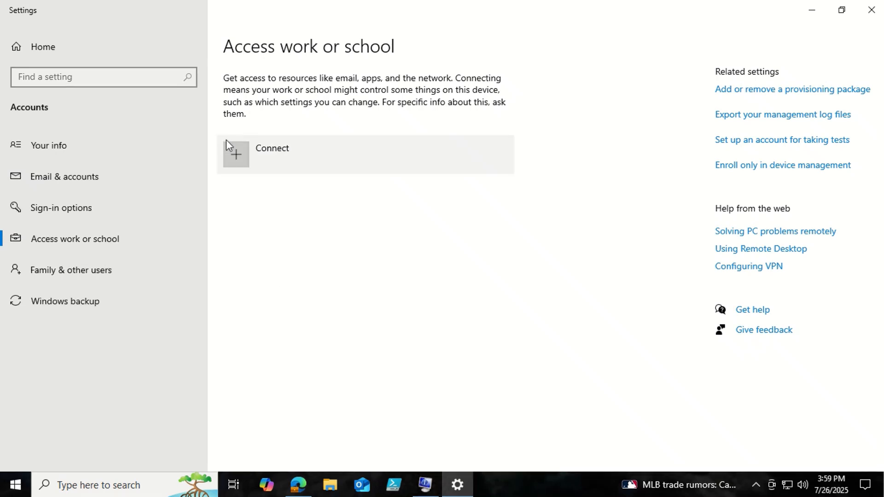
left_click(247, 145)
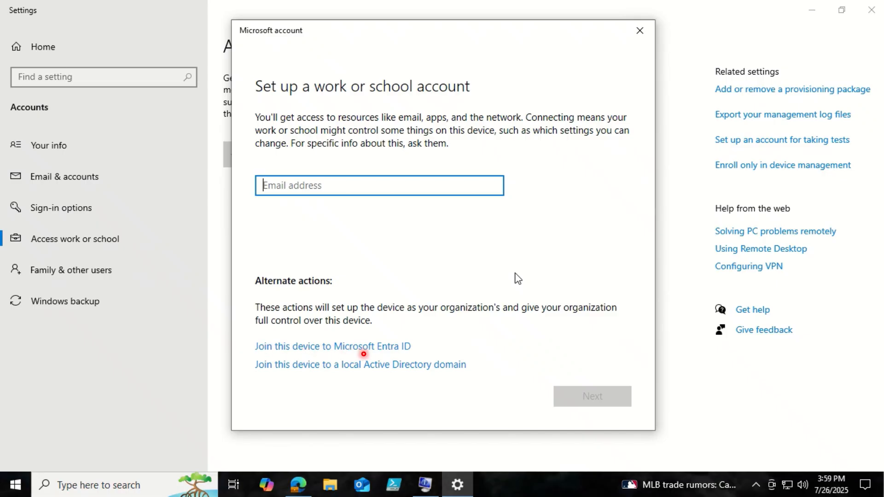
- Choose to join this device to Microsoft Entra ID and sign in with the Entra user's e-mail and password
left_click(368, 347)
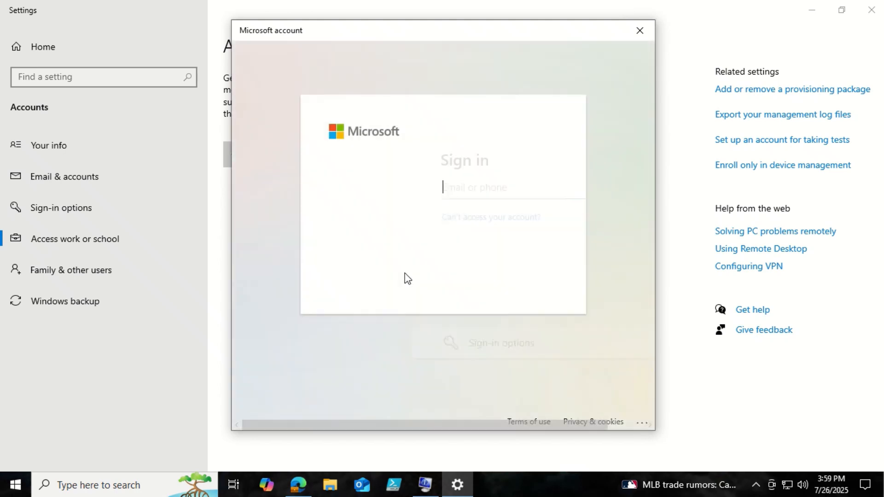
key("ctrl+v")
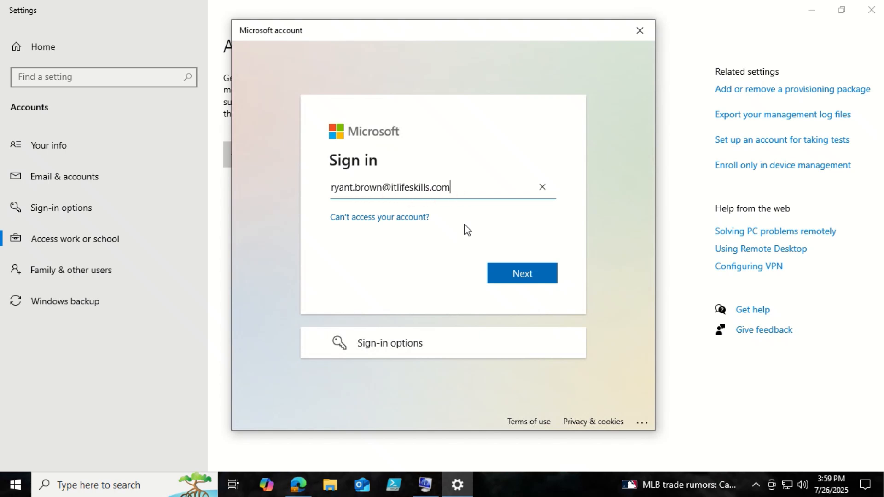
left_click(517, 274)
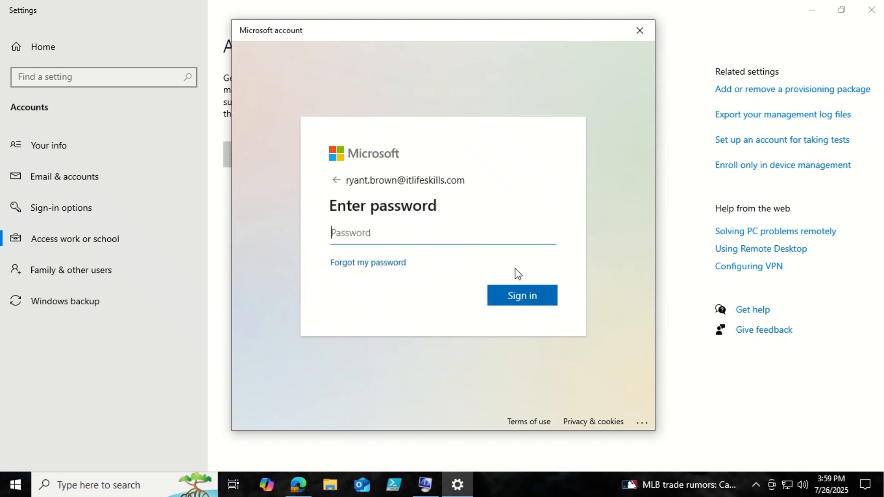
type("•••••••••••••••••")
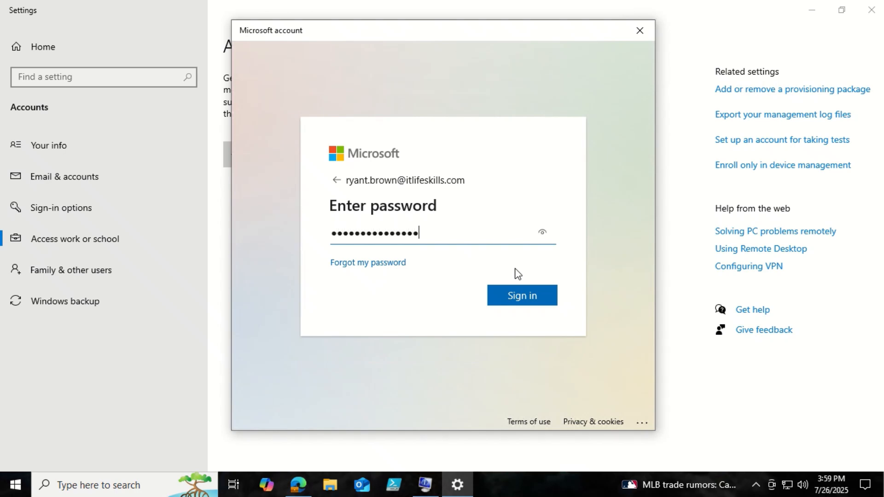
left_click(525, 302)
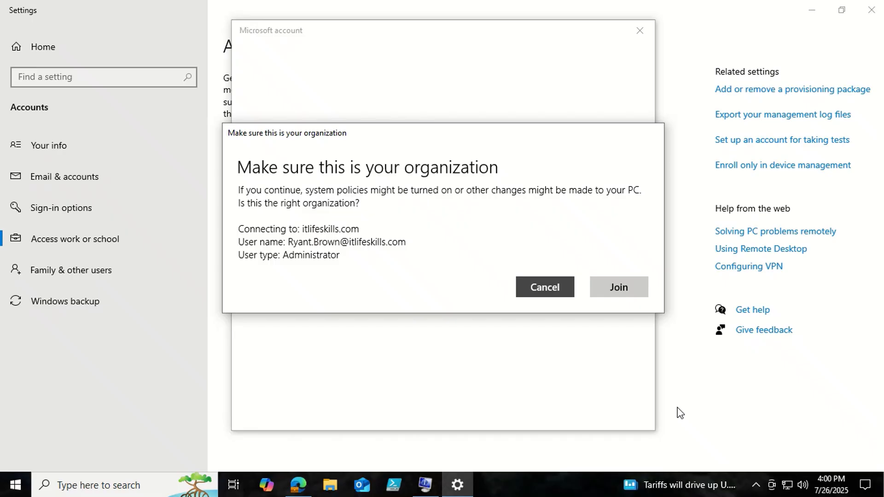
- Confirm joining the itlifeskills.com organization and close the completed setup dialog
left_click(633, 285)
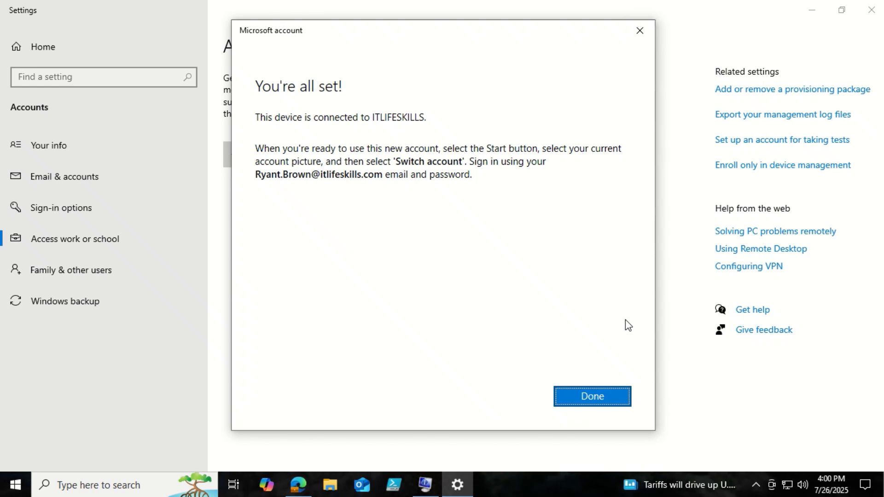
left_click(594, 397)
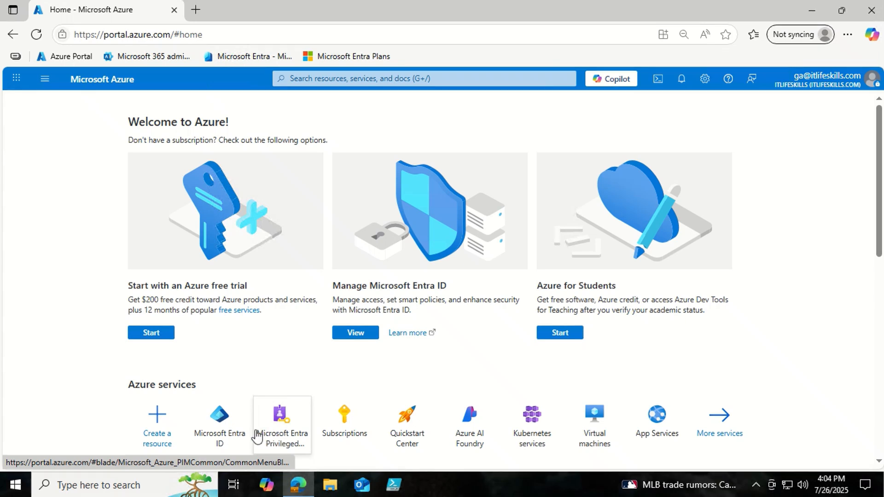
- Open the ITLTRN01 device's Properties from Entra ID's All devices list and review its details
left_click(218, 435)
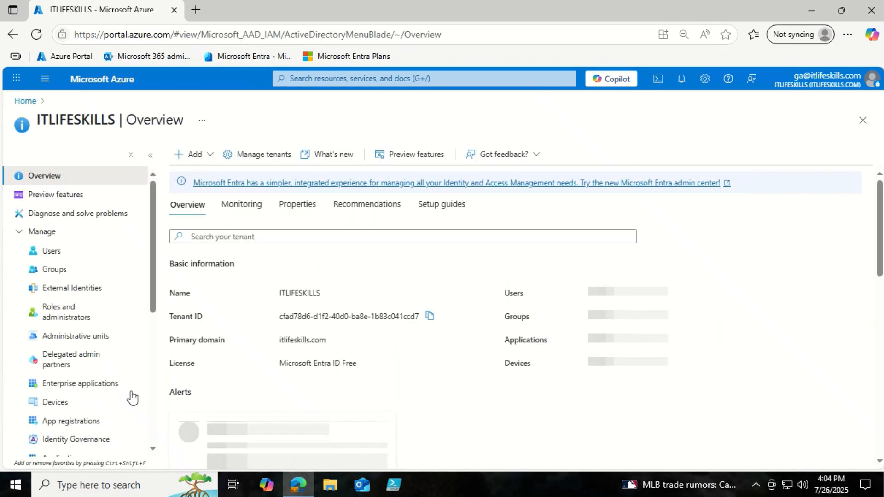
left_click(55, 402)
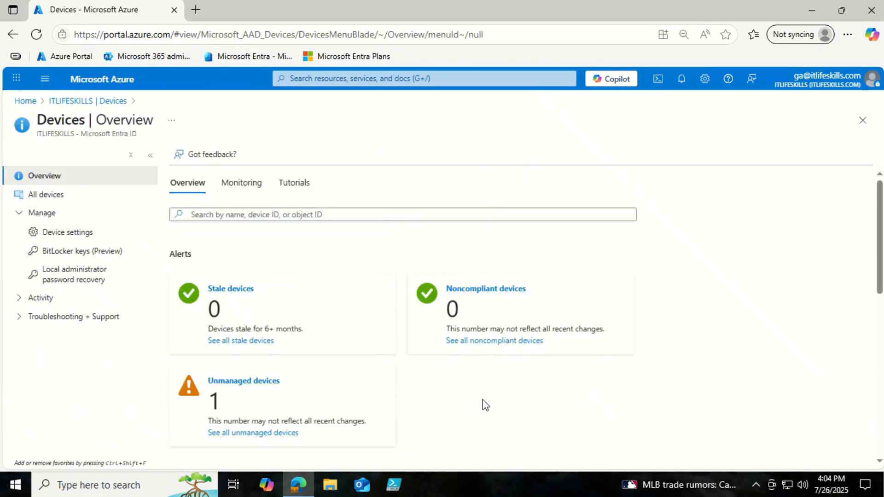
left_click(56, 193)
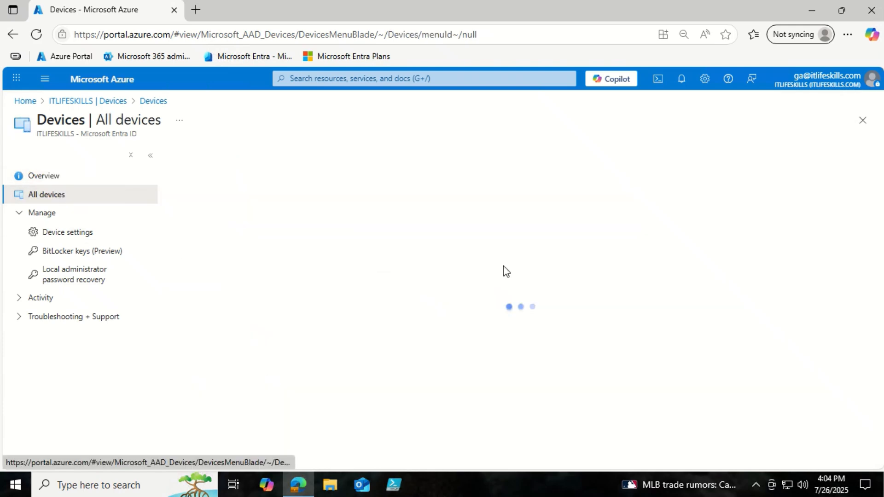
left_click(236, 260)
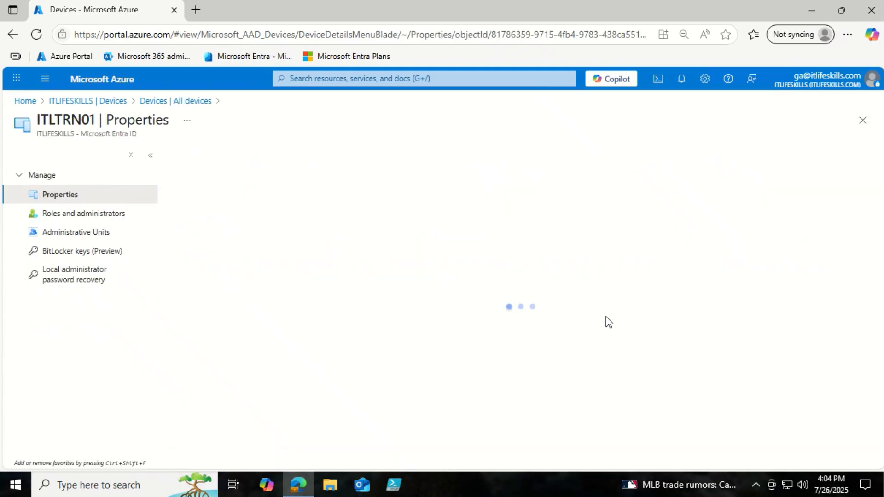
scroll(637, 326, "down", 2)
scroll(636, 327, "up", 2)
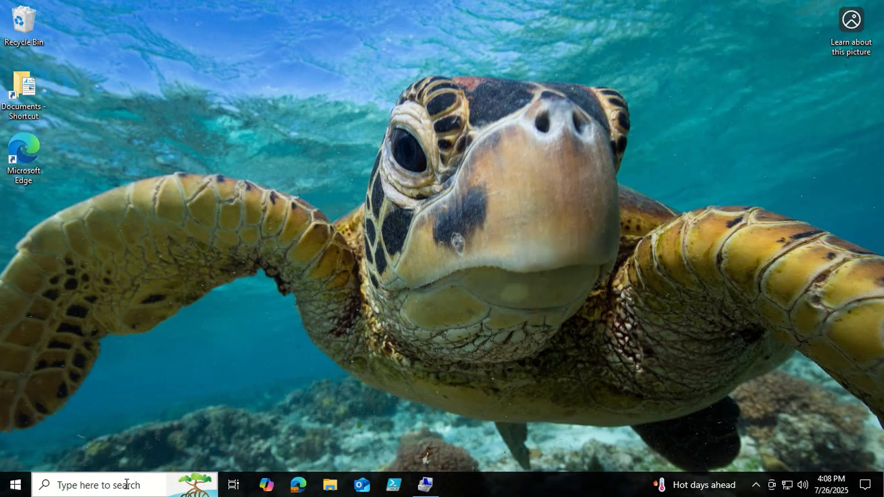
- Launch Command Prompt as administrator from a cmd search, approving the UAC prompt
left_click(127, 485)
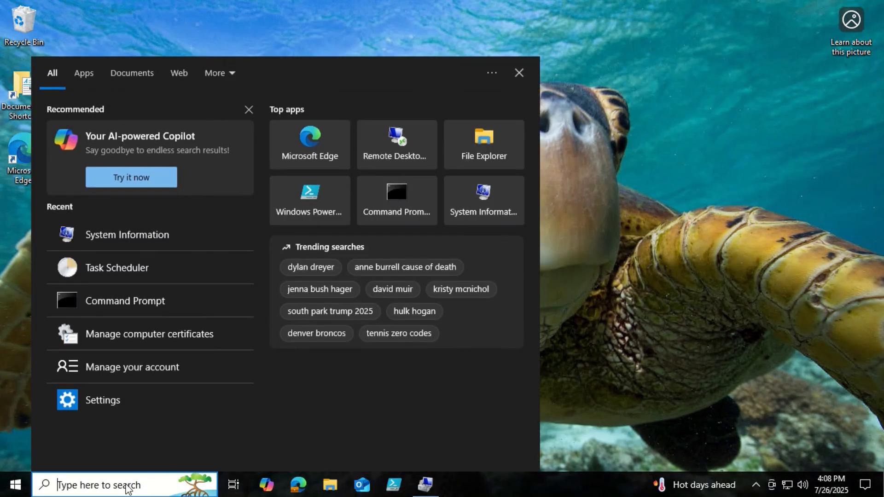
type("cmd")
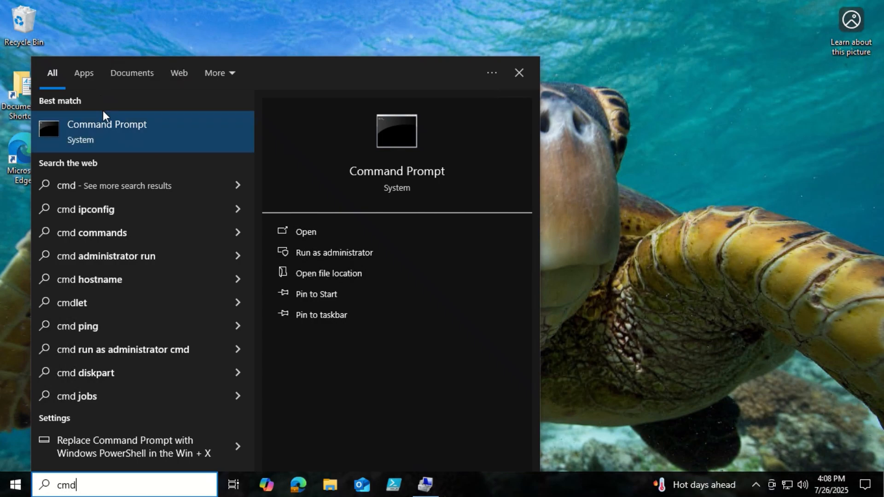
right_click(101, 128)
left_click(139, 143)
left_click(368, 324)
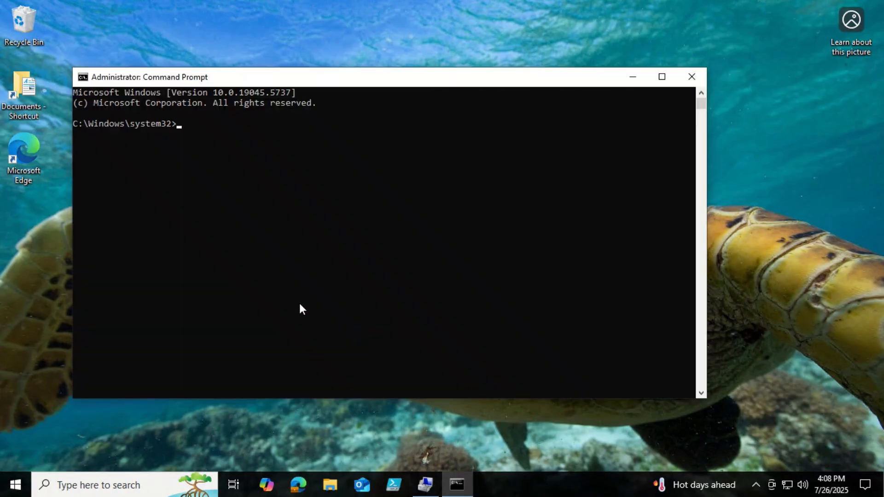
- Add the Entra user's AzureAD account to the local Remote Desktop Users group with net localgroup
key("ctrl+v")
key("Return")
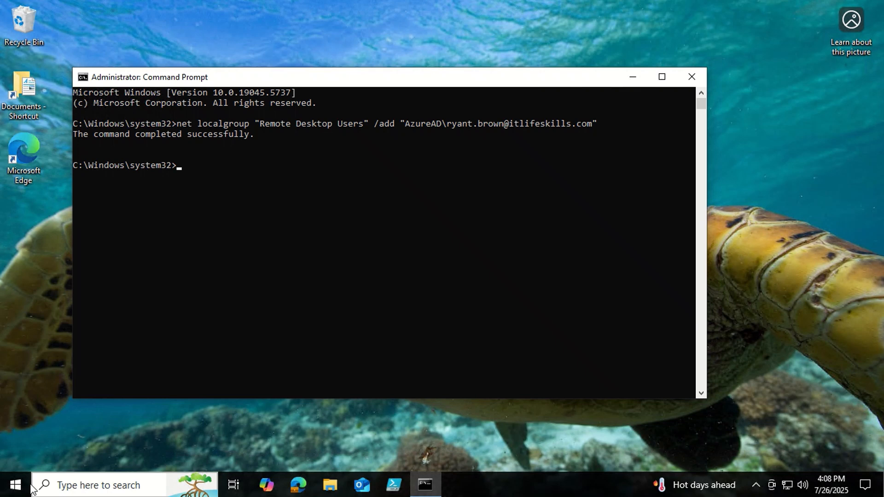
right_click(16, 486)
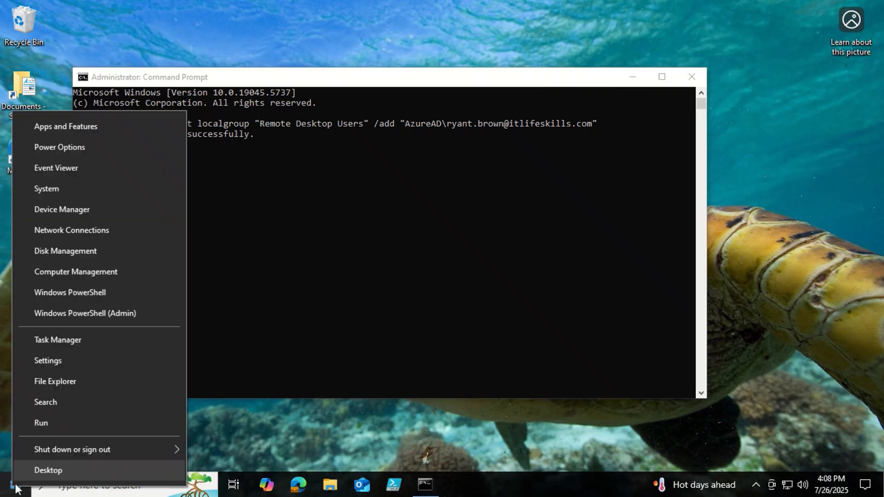
- Open the Remote Desktop Users group's properties under Computer Management > Local Users and Groups > Groups
left_click(68, 274)
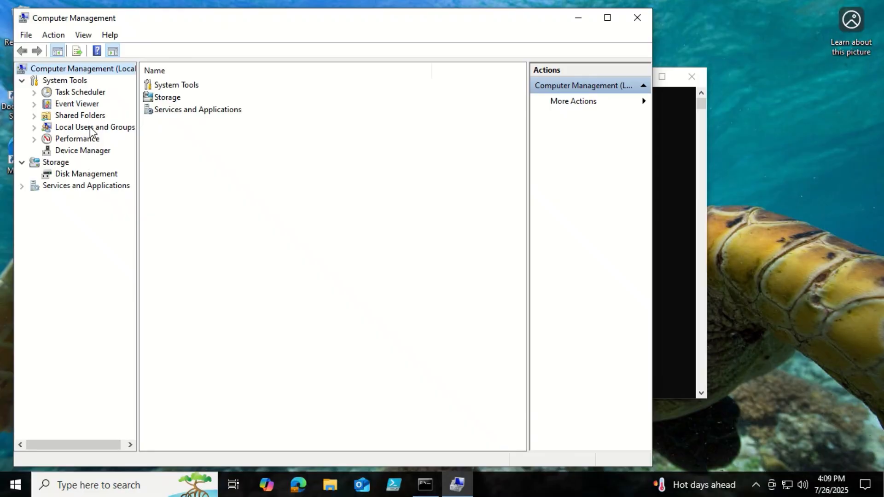
left_click(91, 128)
left_click(91, 154)
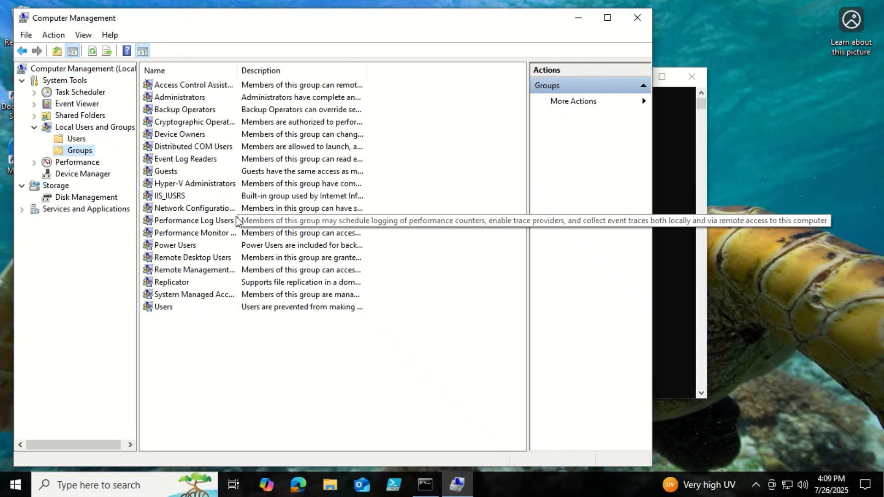
double_click(193, 259)
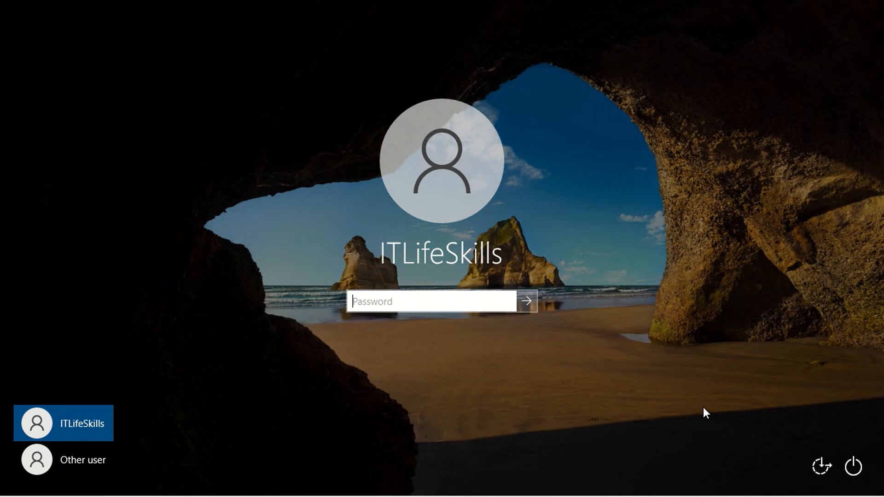
- Sign in as Other user with the Entra work account's e-mail address and password
left_click(97, 461)
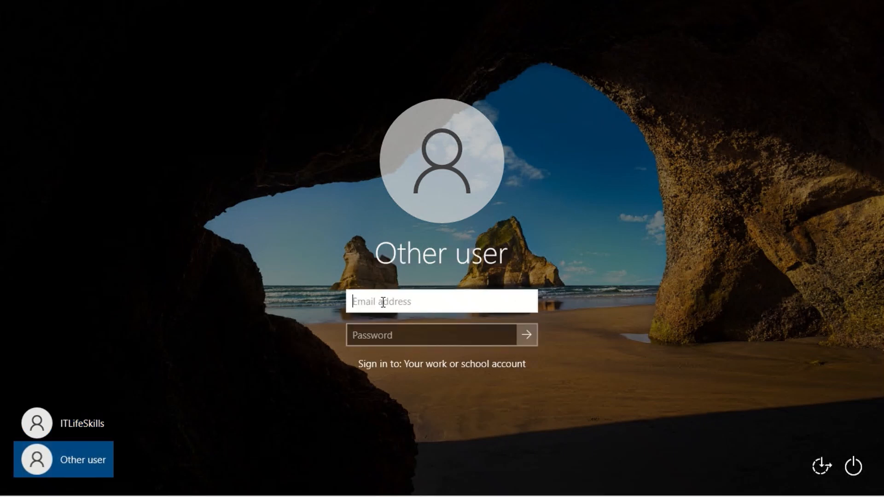
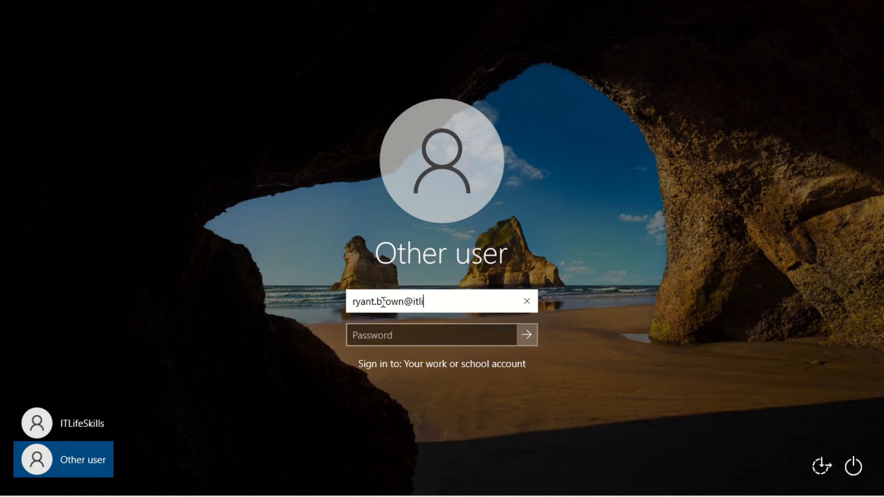
key("Tab")
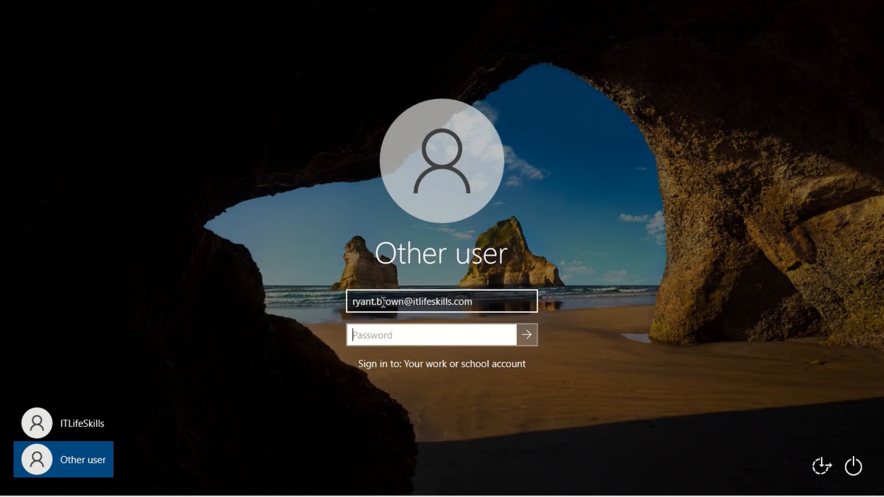
type("•••••••••••••••••")
key("Return")
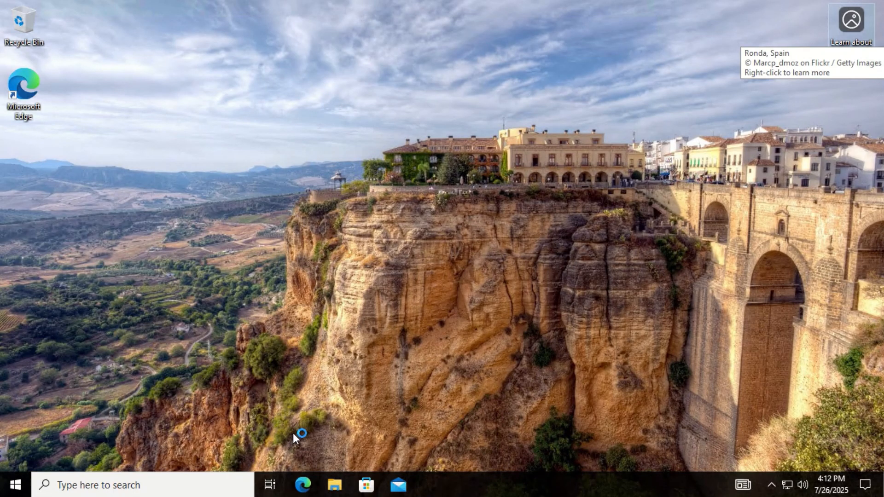
- Open Command Prompt and run whoami to display the AzureAD signed-in account
left_click(140, 487)
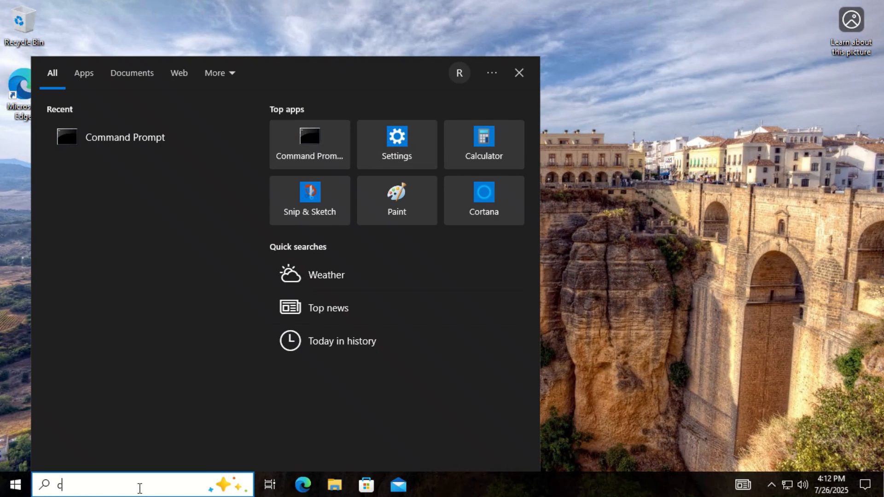
type("cmd")
key("Return")
type("whoami")
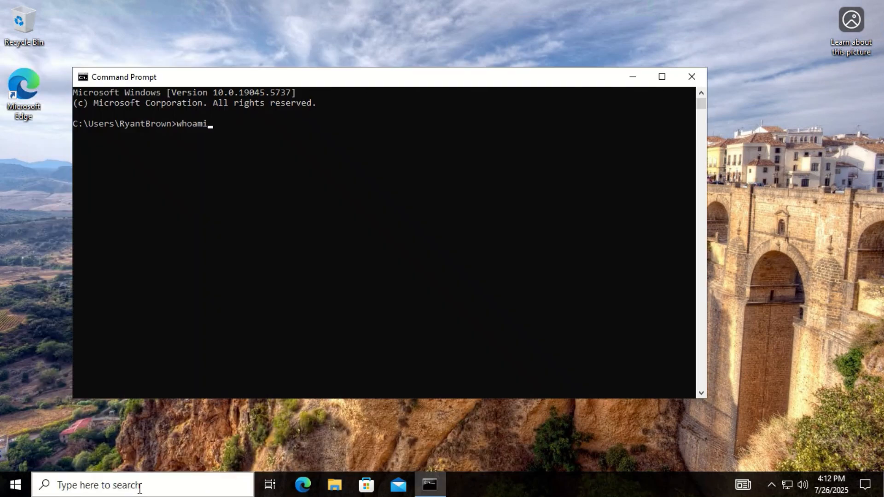
key("Return")
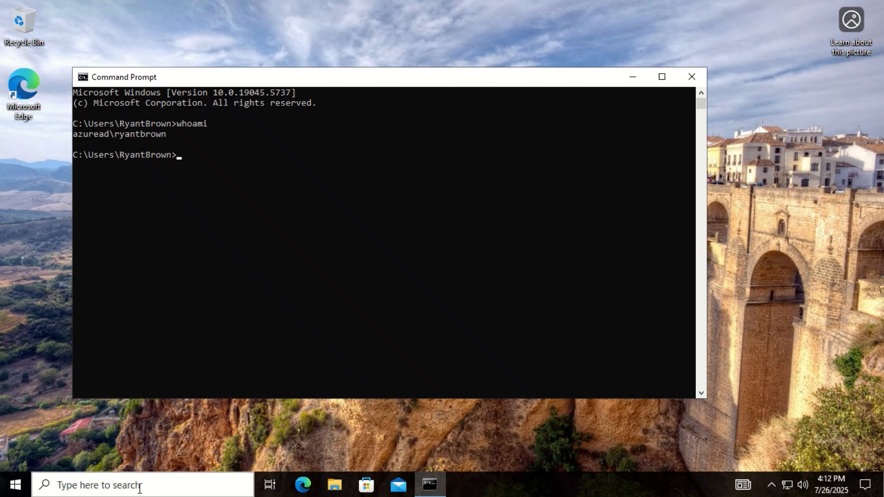